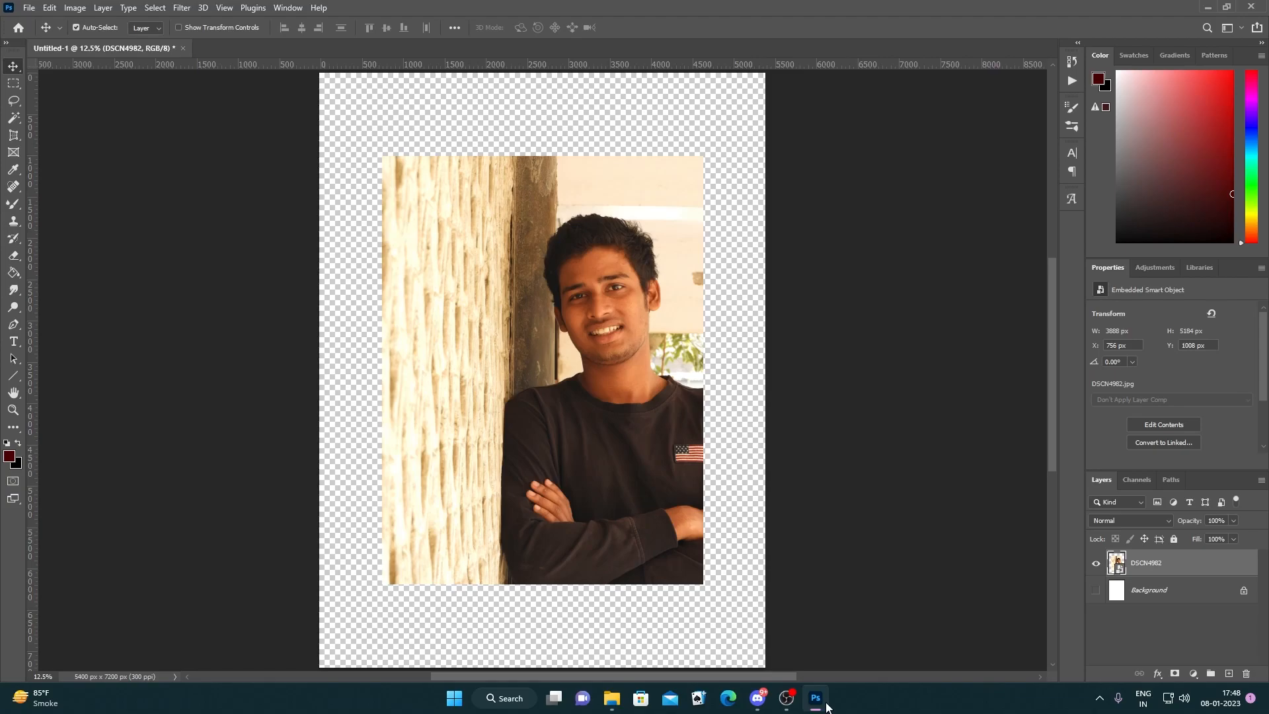
Open the Camera Raw Filter for the DSCN4982 photo layer and set the Tint to -1
left_click(181, 7)
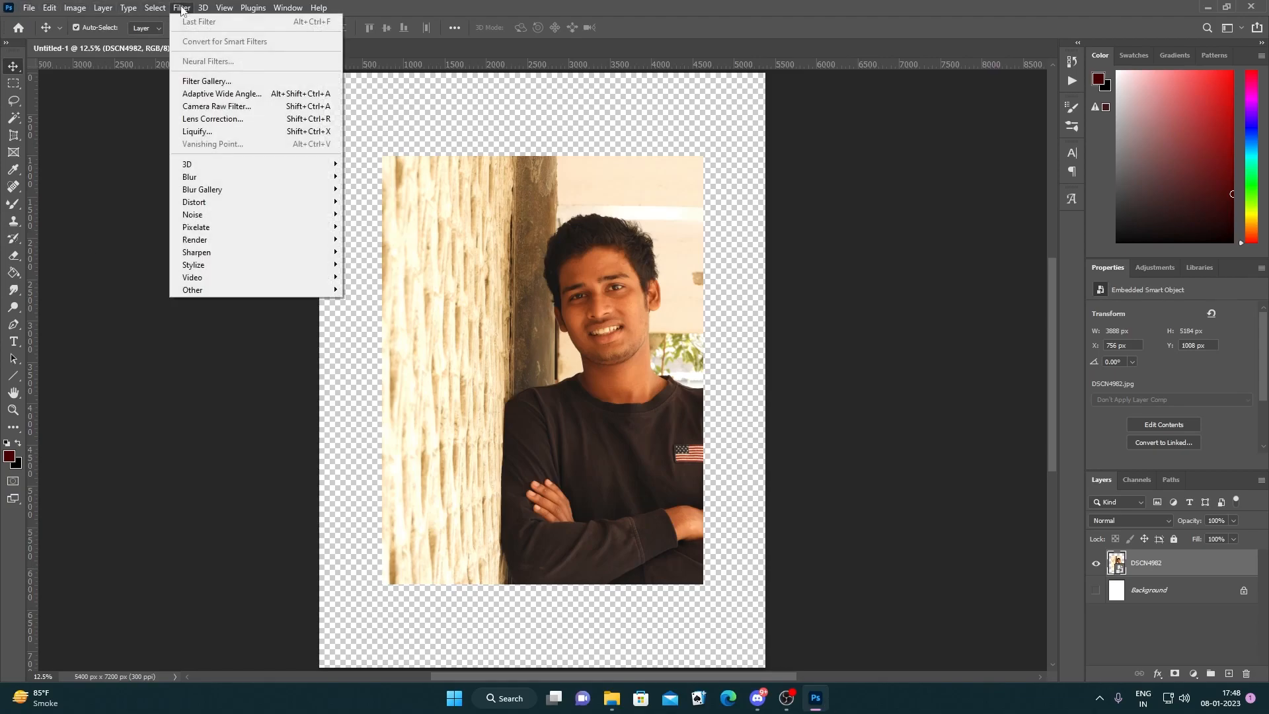
left_click(223, 107)
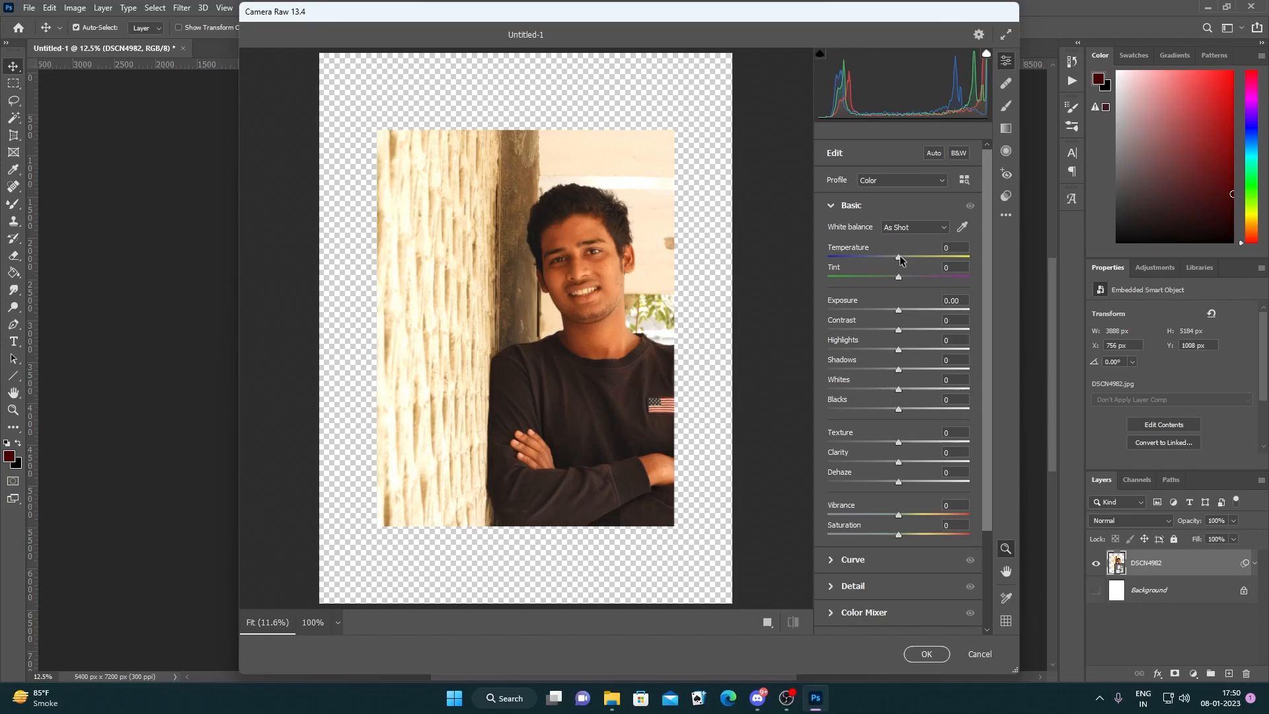
mouse_move(899, 259)
left_mouse_down()
mouse_move(918, 258)
mouse_move(879, 263)
mouse_move(928, 276)
mouse_move(881, 278)
mouse_move(897, 277)
left_mouse_up()
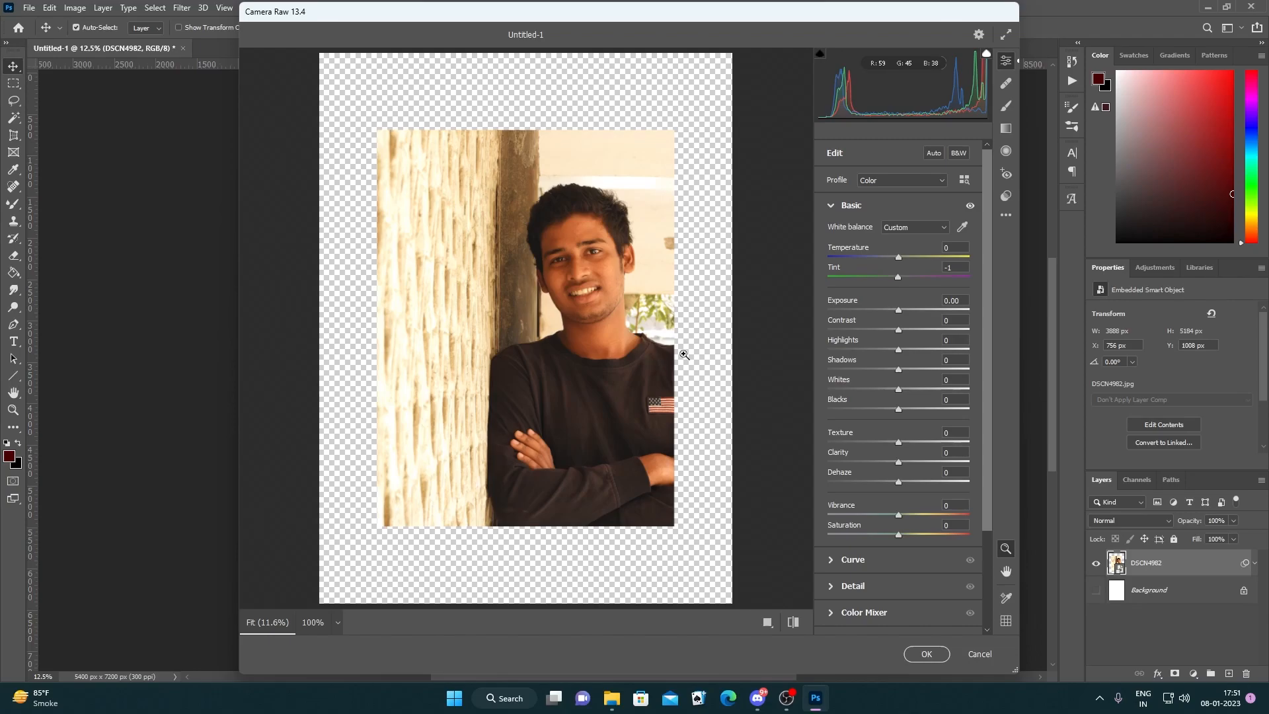
Try Exposure on the photo at +0.85 and -0.80, and reset it to 0
left_click_drag(896, 307, 910, 306)
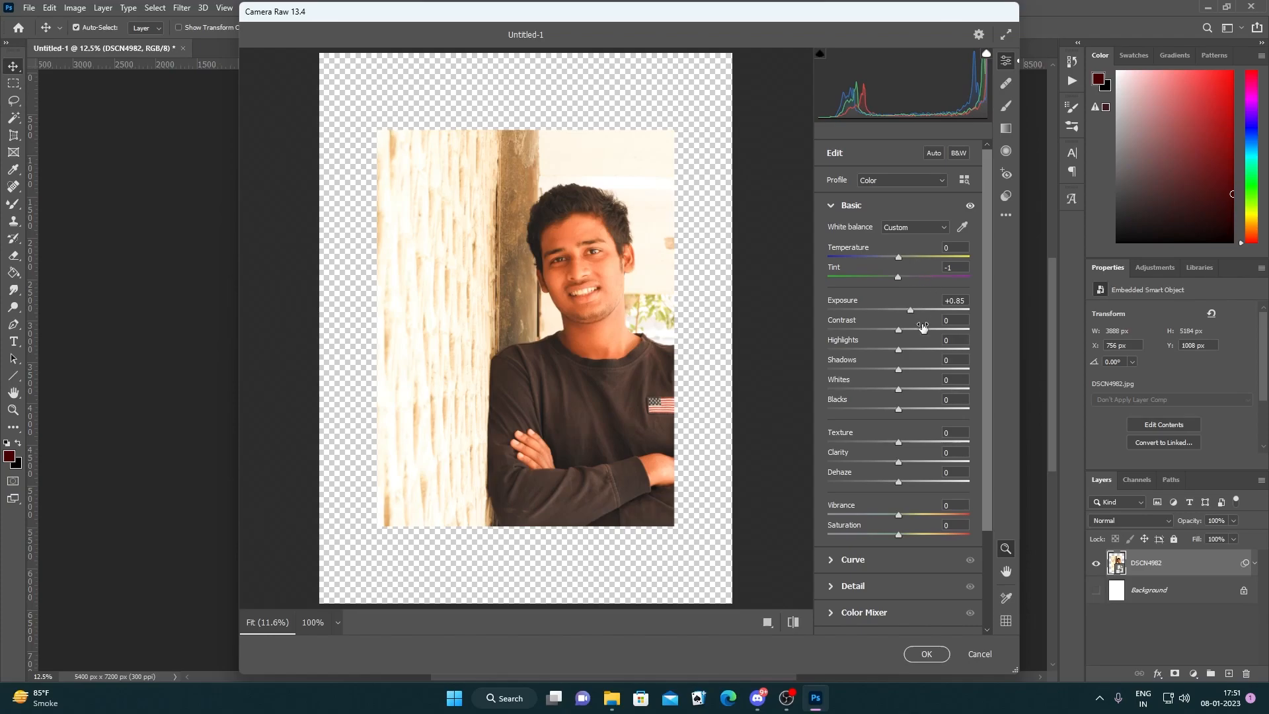
left_click_drag(911, 308, 888, 310)
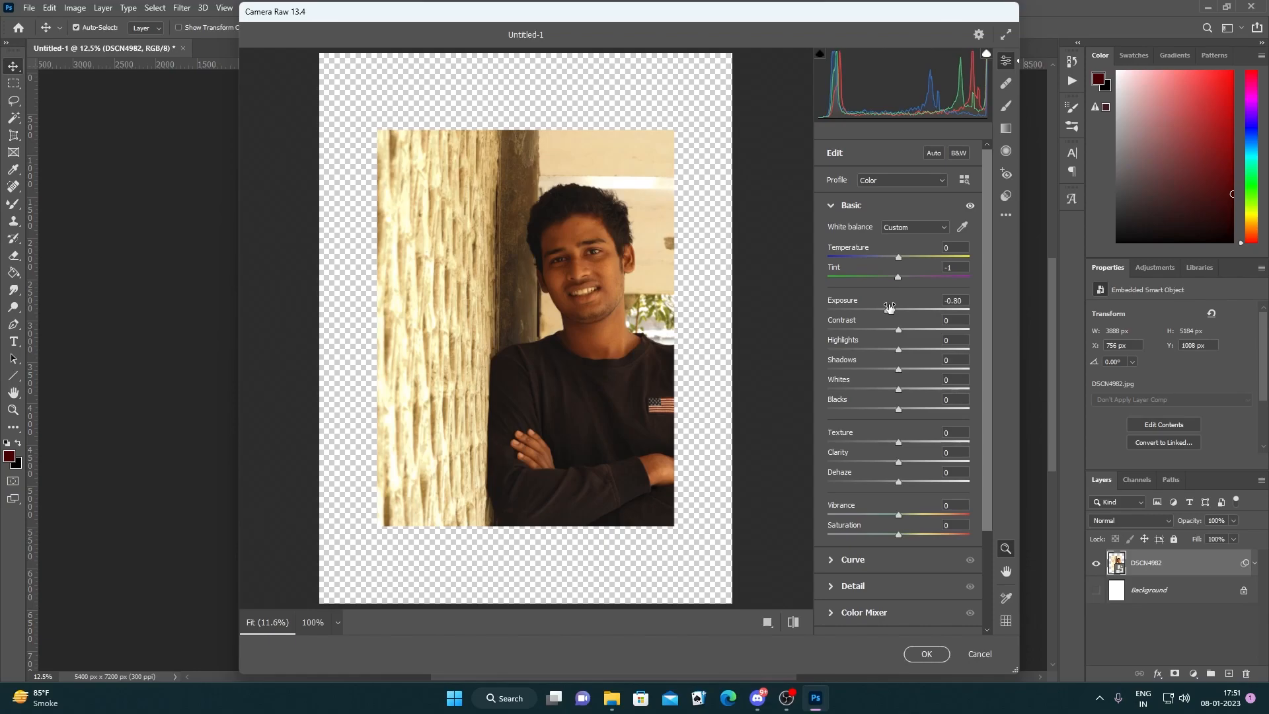
left_click(958, 300)
type("0")
key("Return")
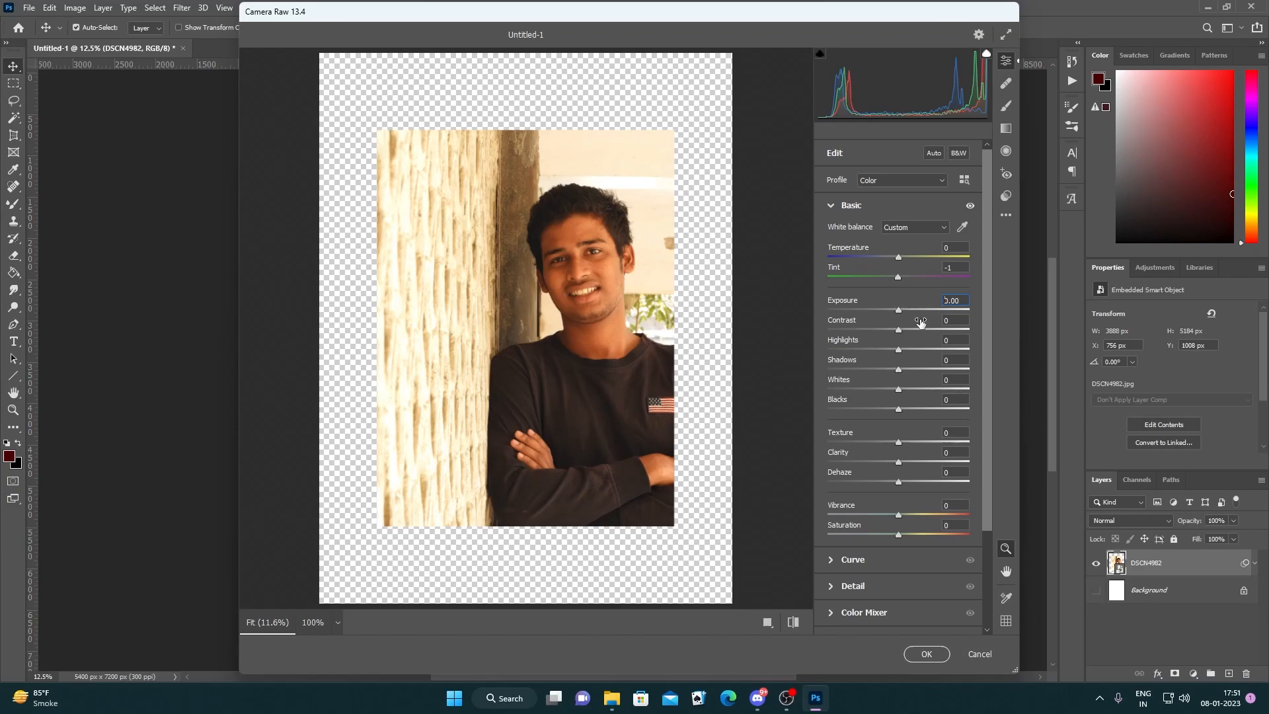
Try the photo with a strongly raised Contrast and with Contrast at -24, and reset it to 0
left_click_drag(900, 331, 931, 329)
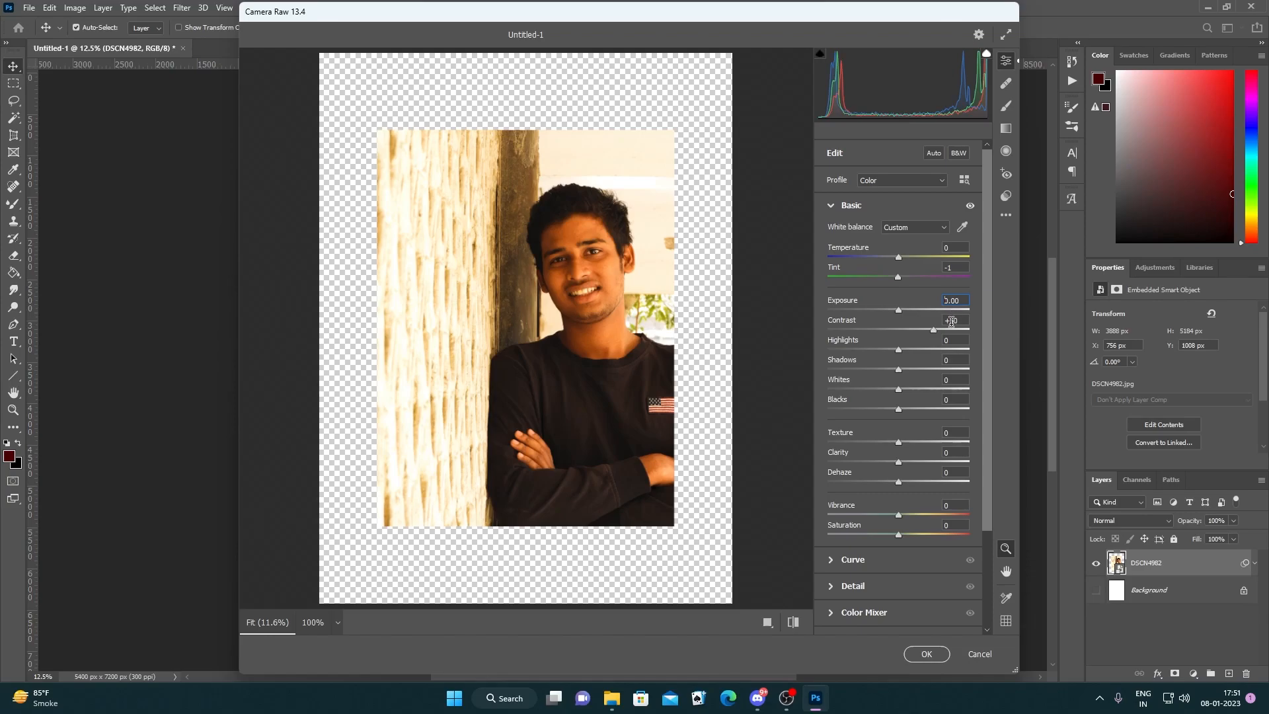
left_click_drag(934, 334, 883, 322)
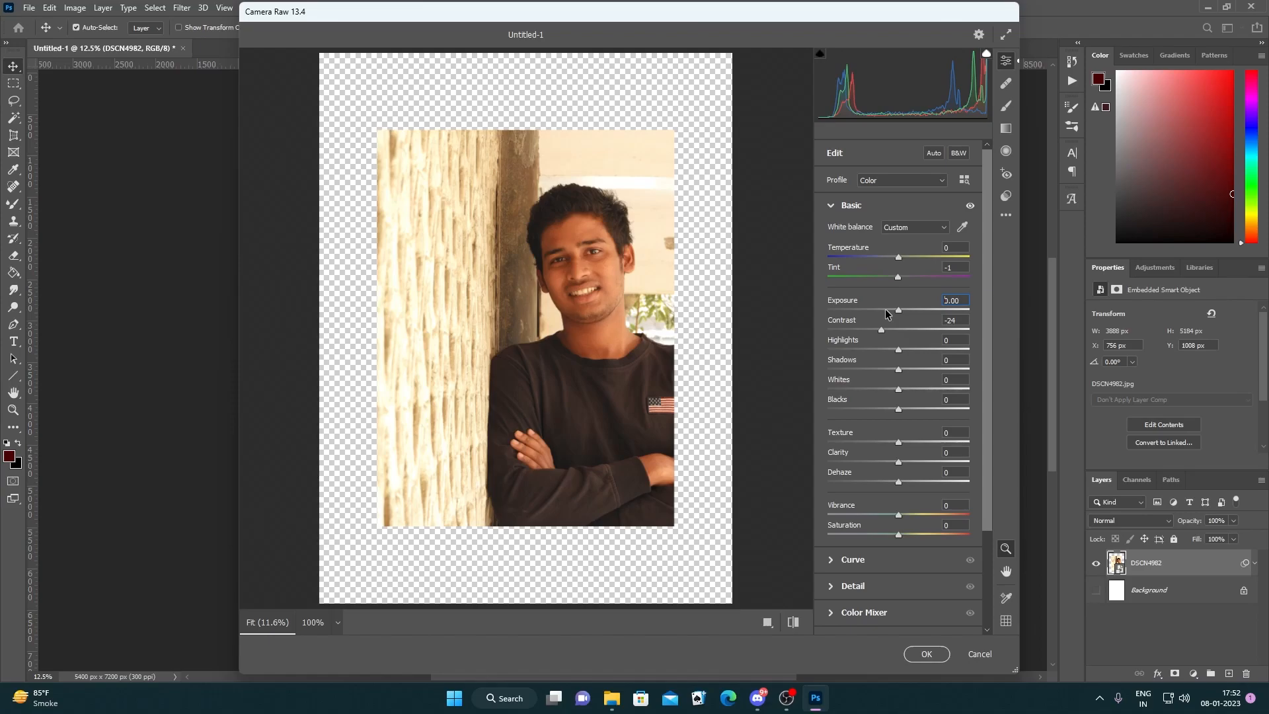
left_click(958, 320)
type("0")
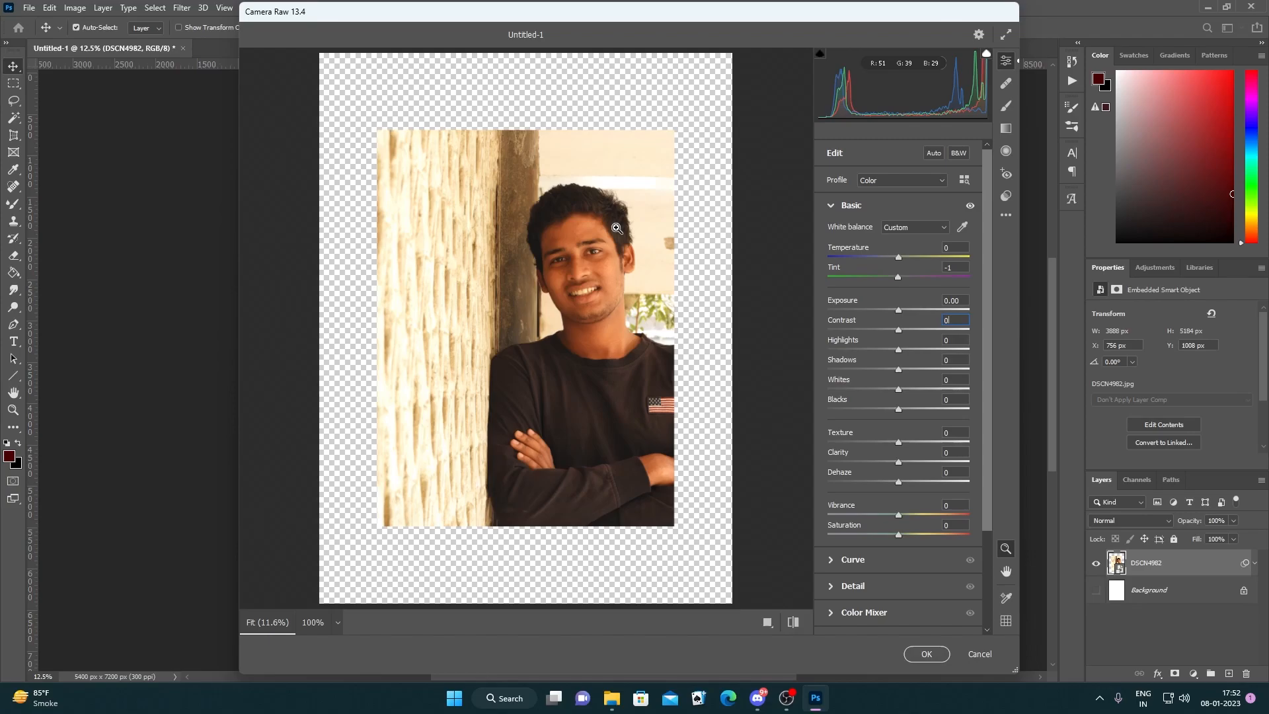
Try Highlights at -100 and Shadows at +37 and -91, resetting each to 0
left_click_drag(900, 353, 793, 338)
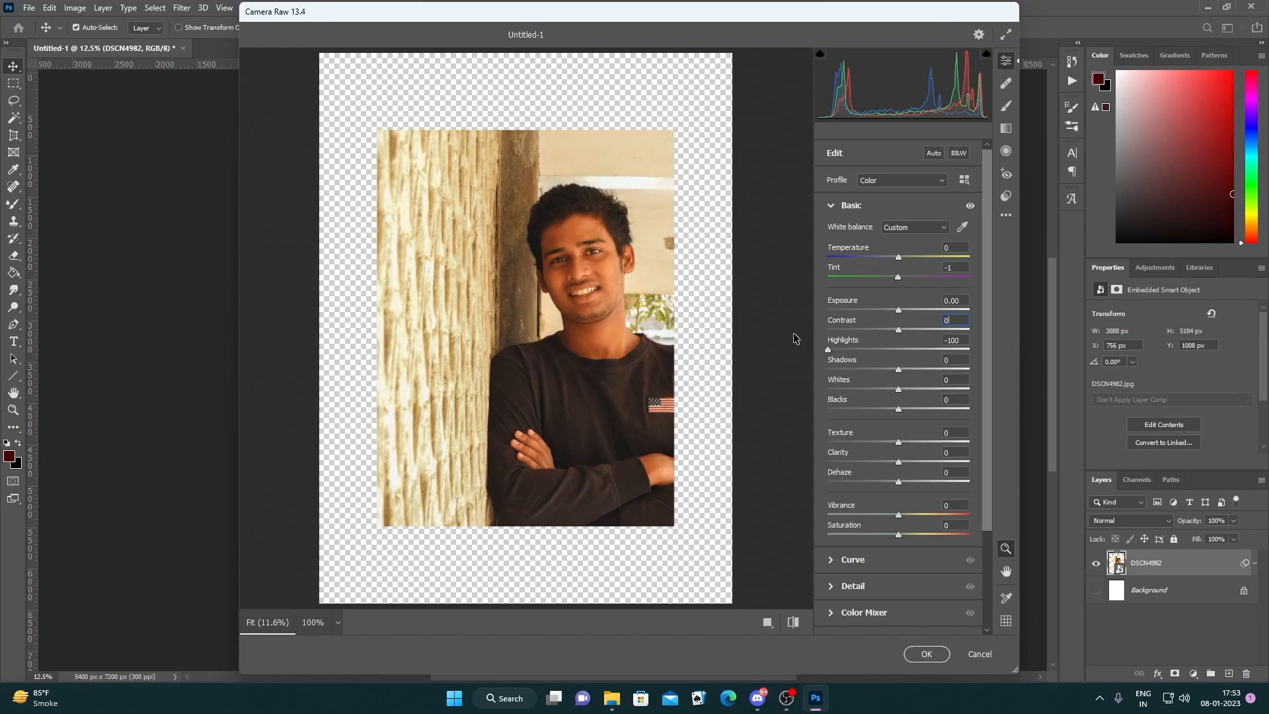
left_click_drag(794, 338, 902, 355)
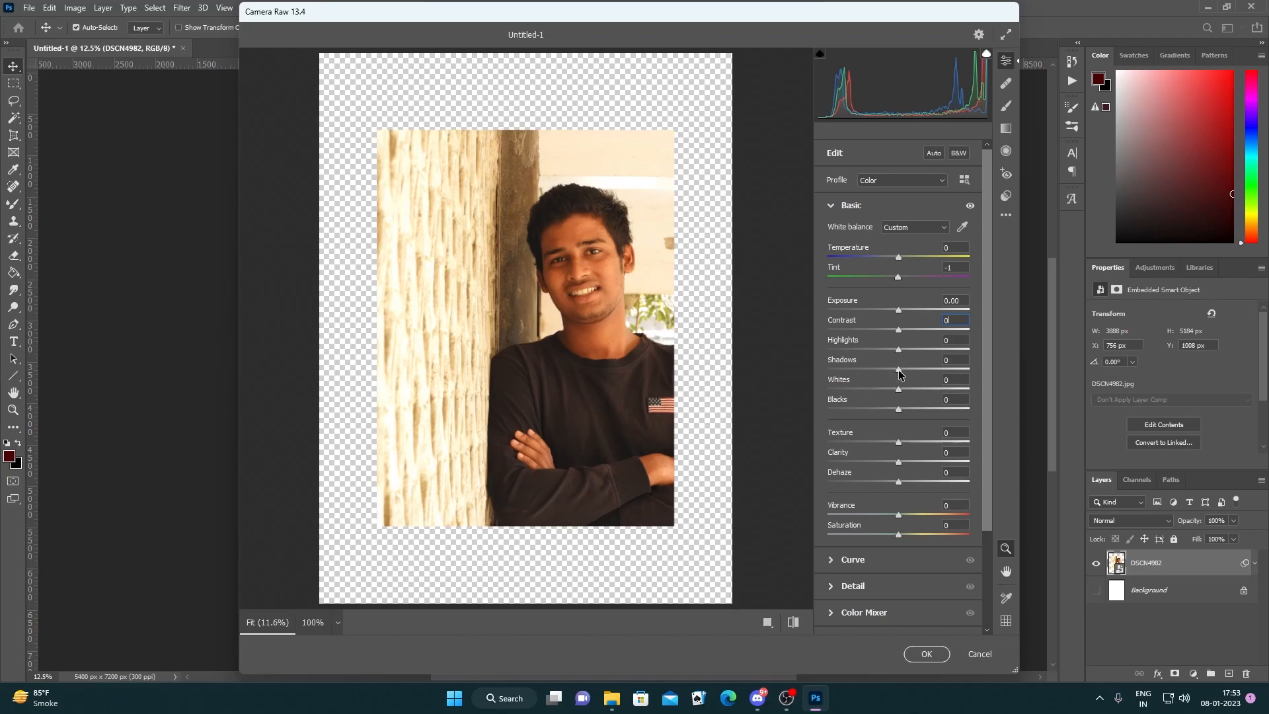
left_click_drag(899, 370, 925, 370)
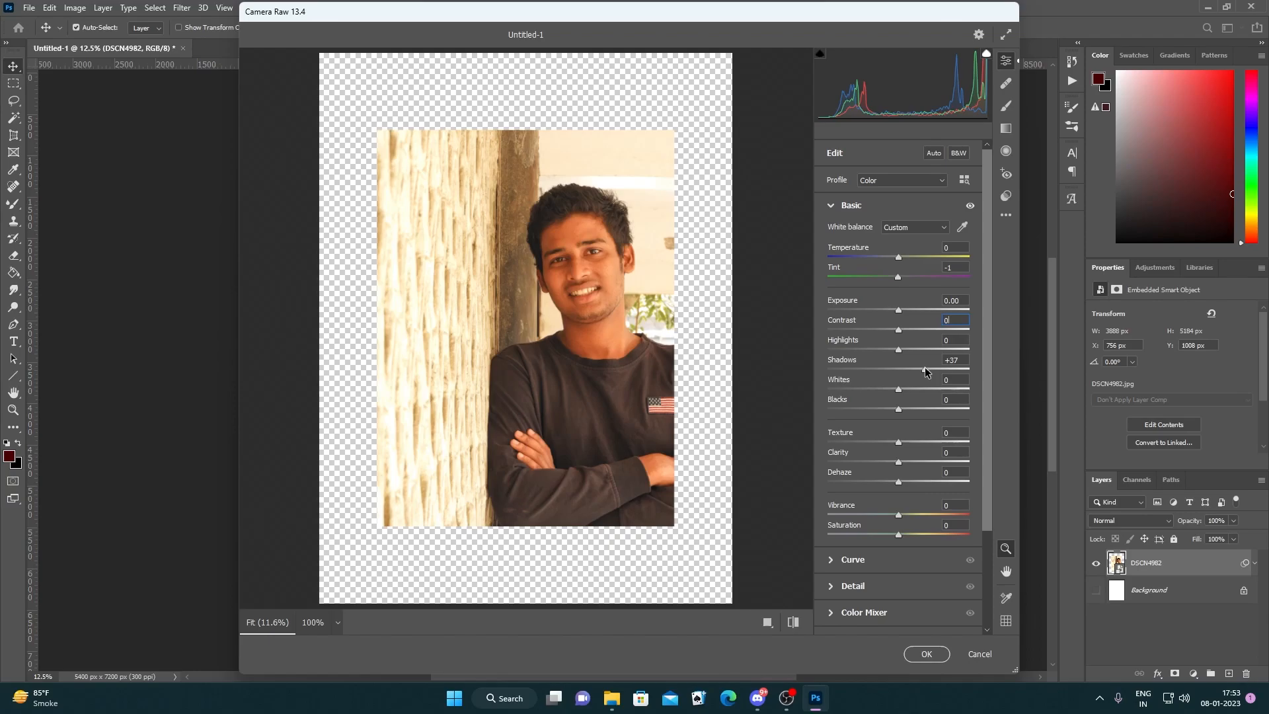
left_click_drag(925, 368, 833, 361)
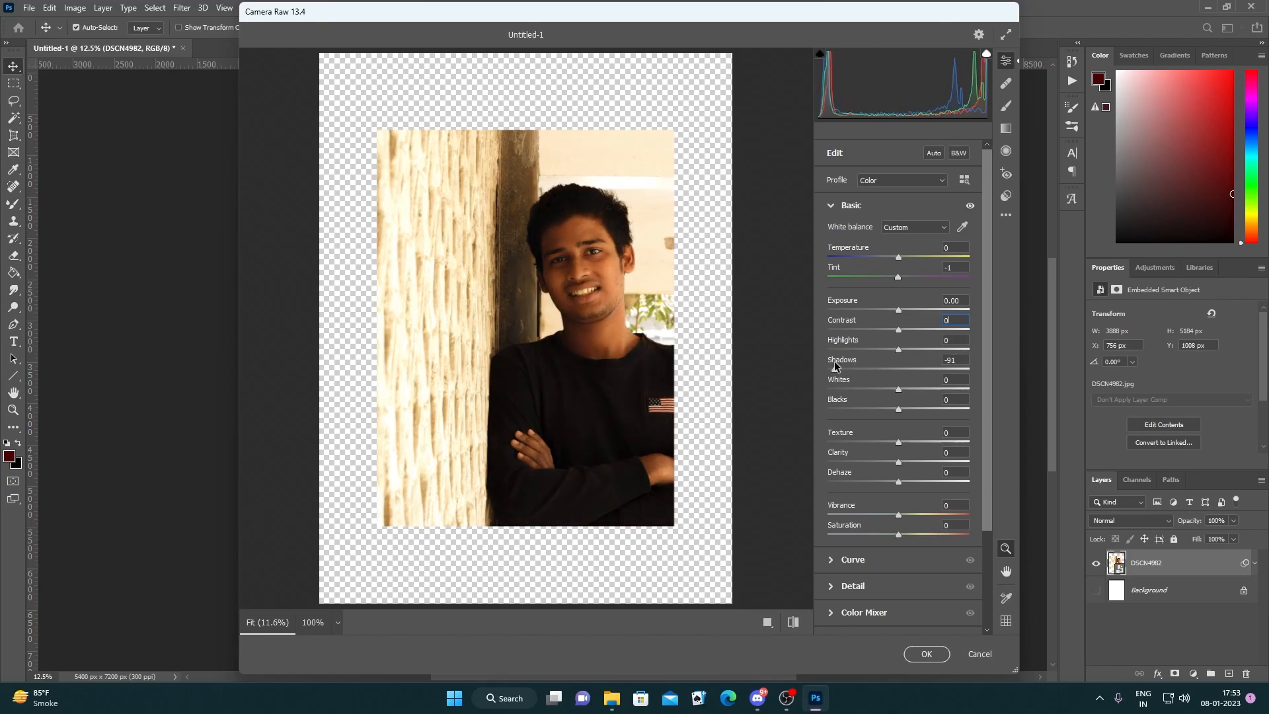
left_click(955, 360)
type("0")
key("Return")
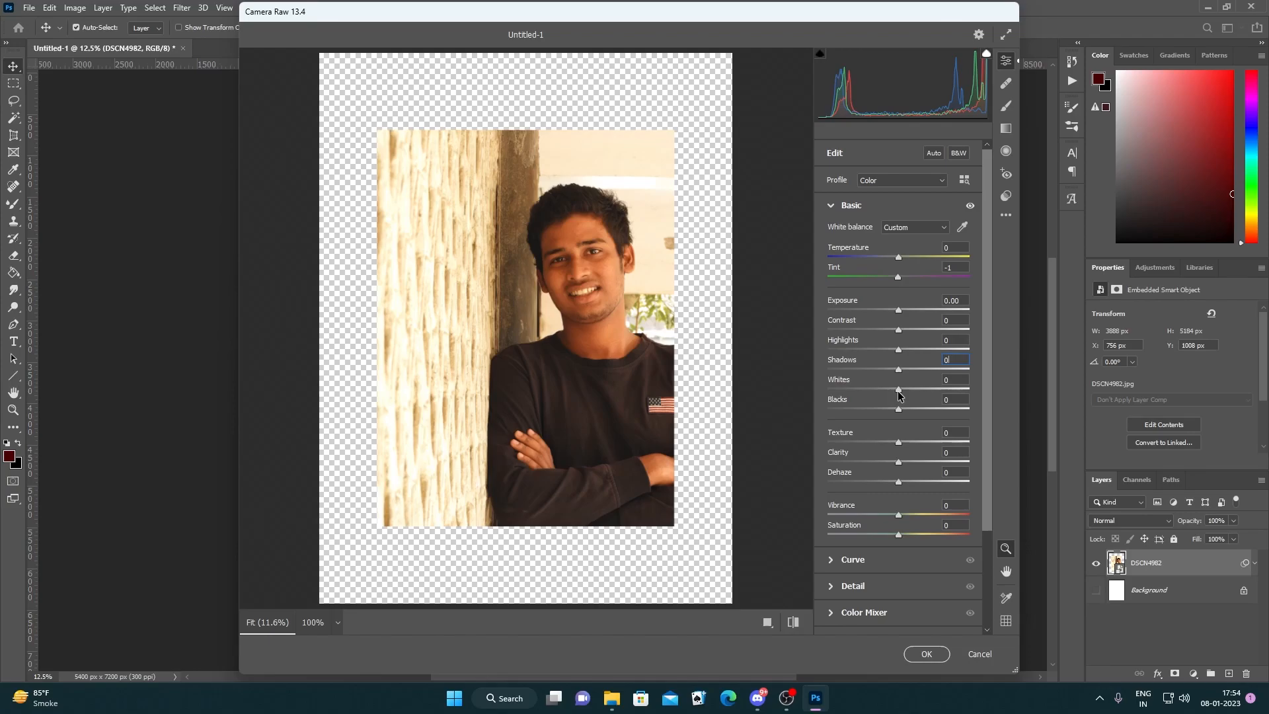
Try Whites at -100 and Blacks at +100, resetting each to 0
left_click_drag(899, 389, 805, 393)
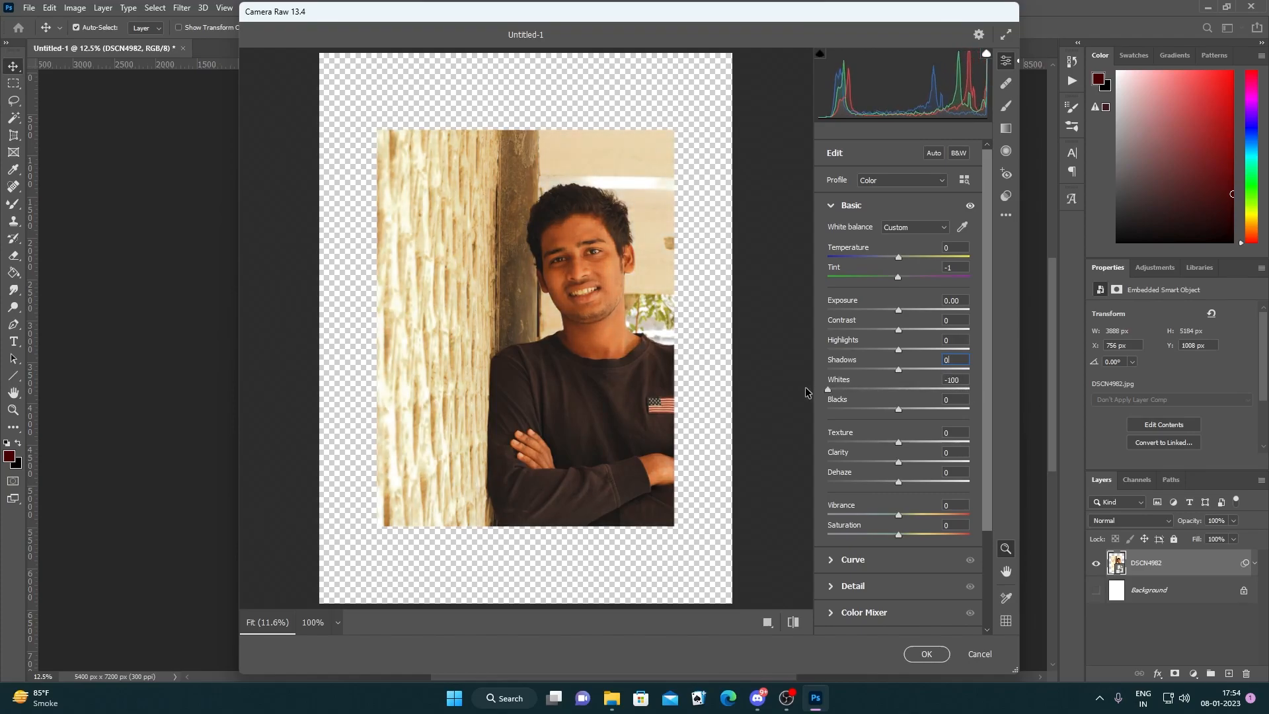
left_click(899, 387)
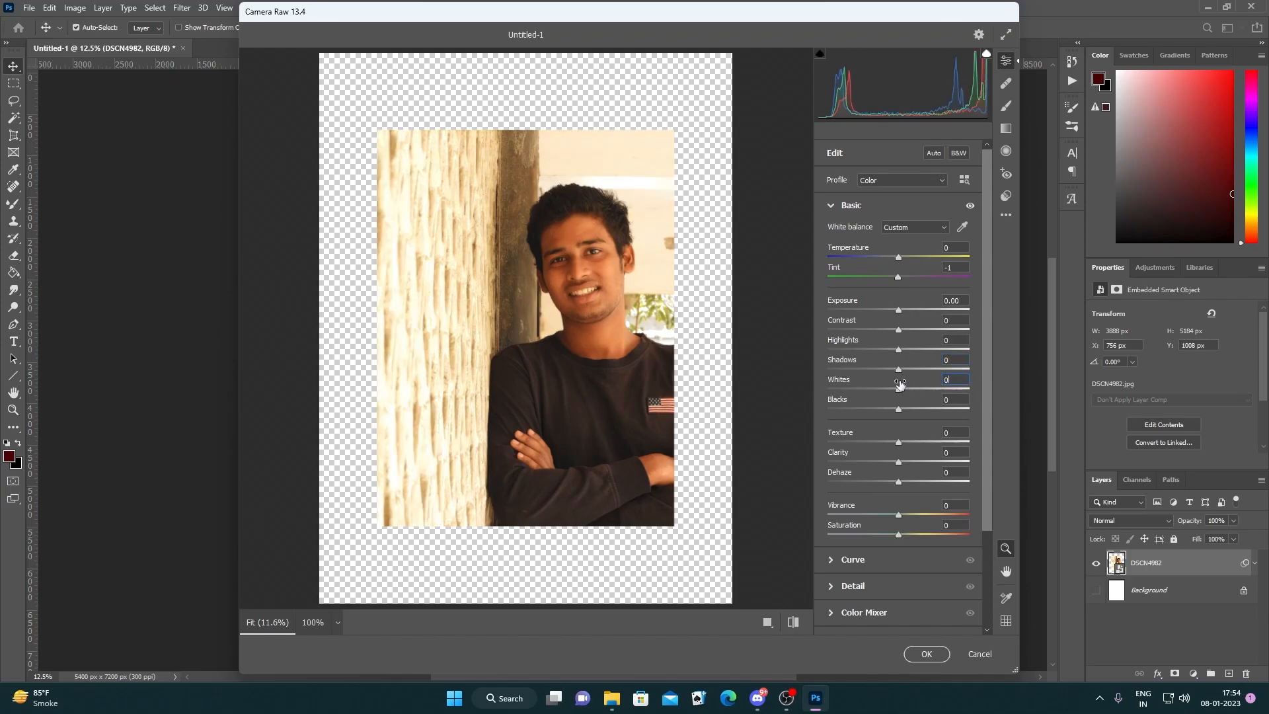
left_click_drag(903, 410, 983, 434)
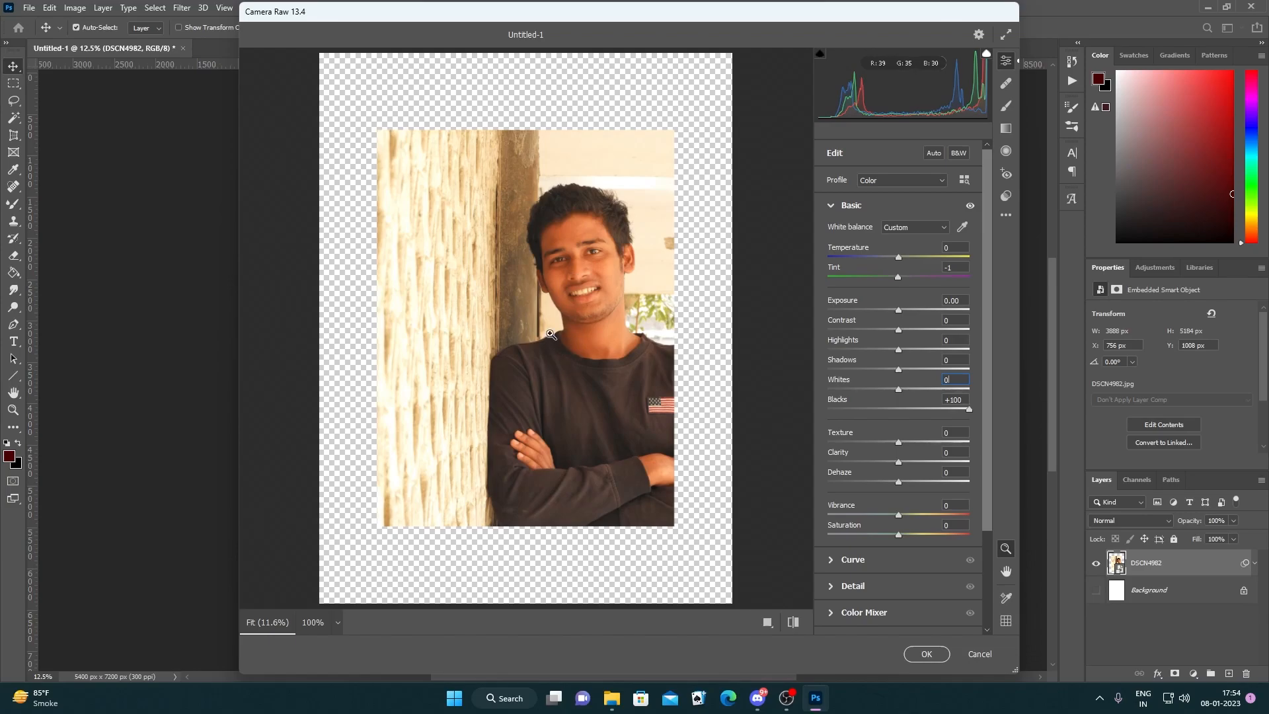
left_click_drag(970, 410, 898, 415)
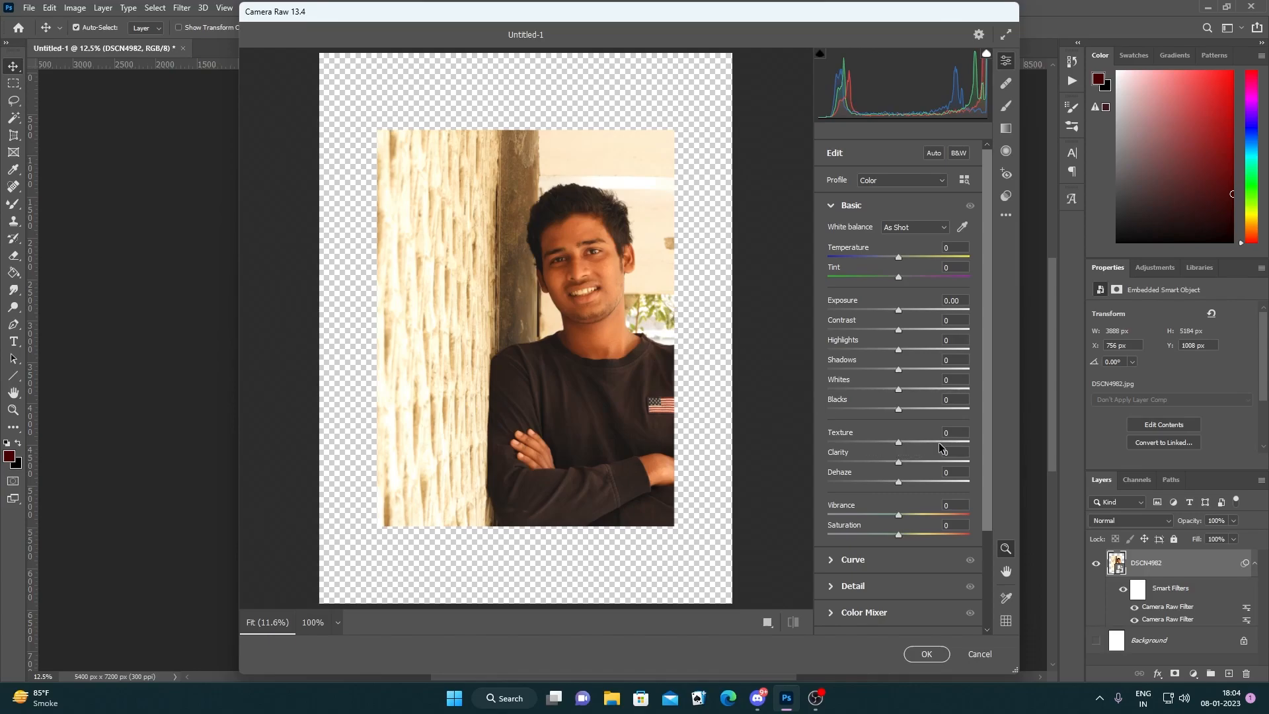
Try Texture at its maximum and minimum and Clarity at about -40, resetting both to 0
left_click_drag(900, 440, 987, 446)
left_click_drag(968, 440, 821, 436)
double_click(819, 432)
left_click(897, 442)
left_click_drag(899, 461, 871, 467)
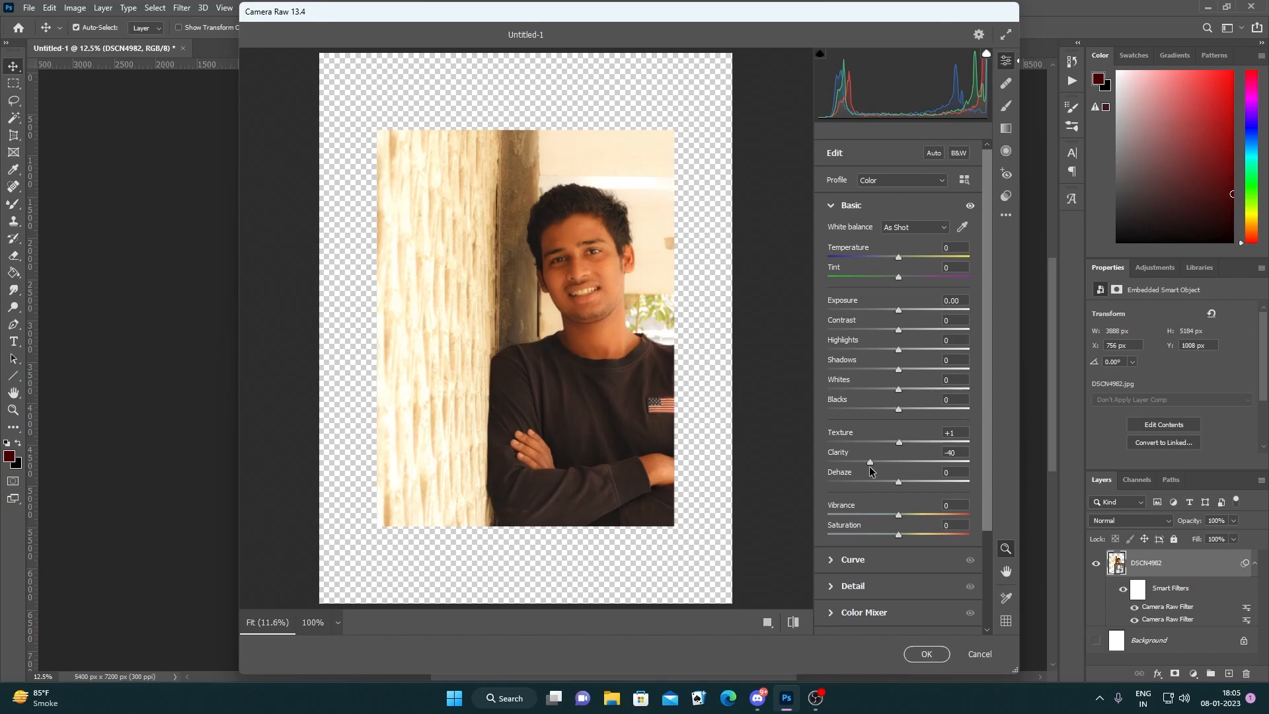
left_click_drag(868, 466, 866, 470)
left_click_drag(865, 470, 900, 434)
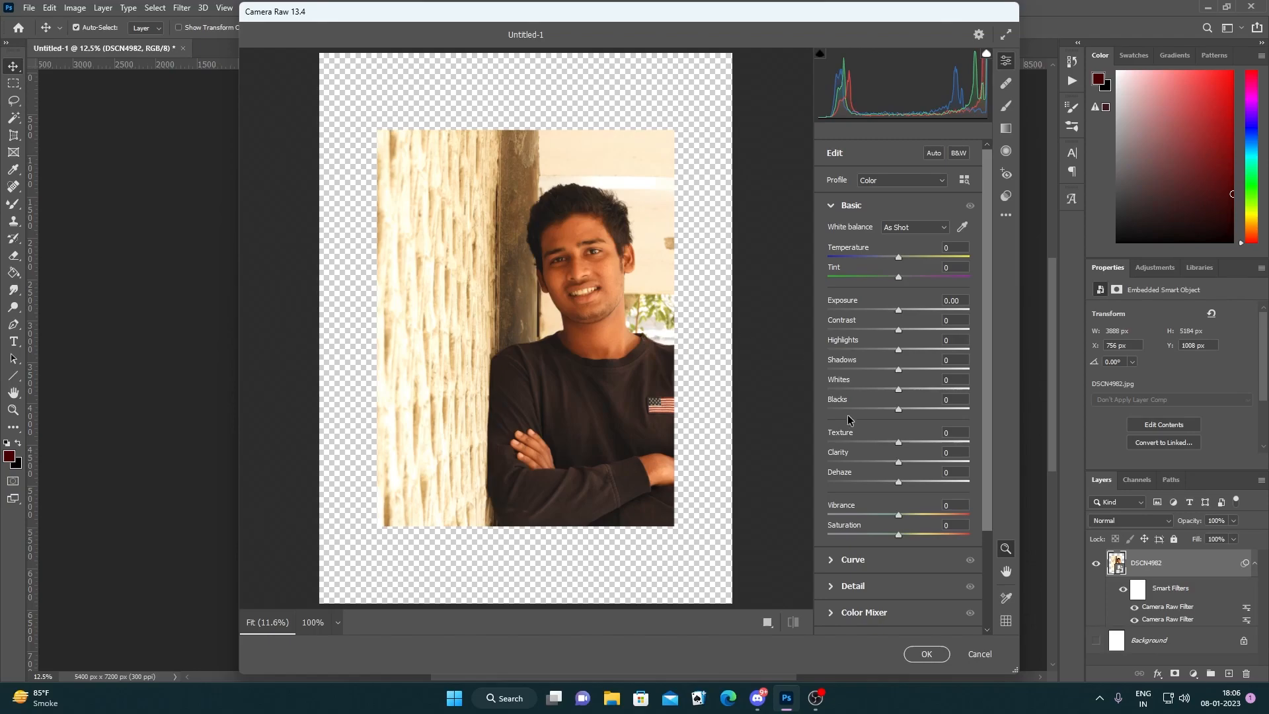
Try Dehaze on the photo at +48 and -27, and reset it to 0
left_click_drag(900, 484, 934, 481)
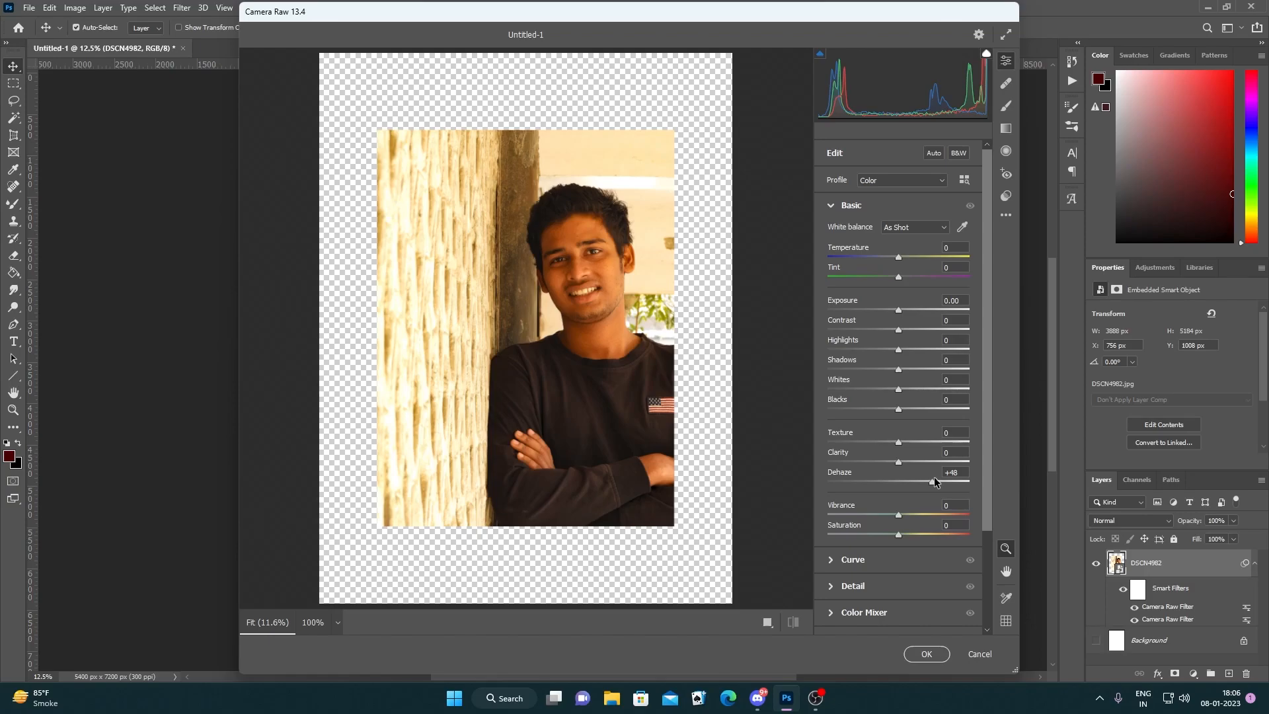
left_click_drag(933, 477, 931, 478)
left_click_drag(931, 478, 881, 482)
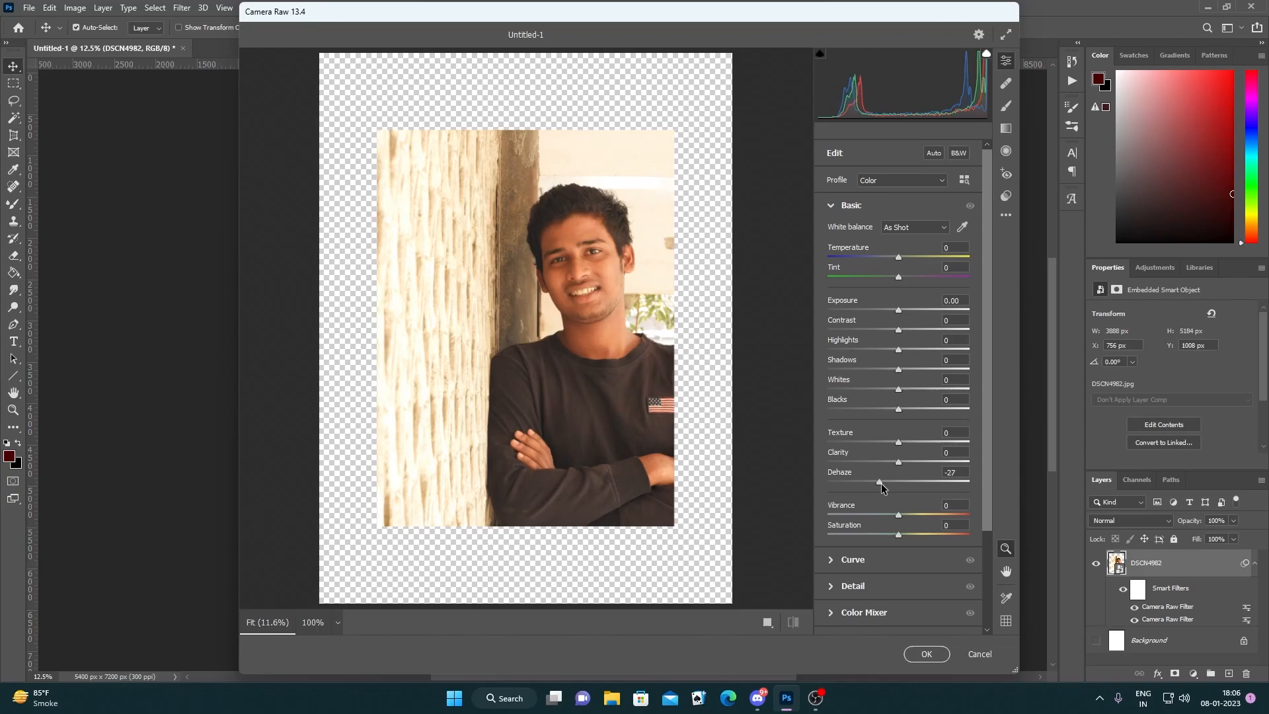
left_click_drag(882, 483, 900, 483)
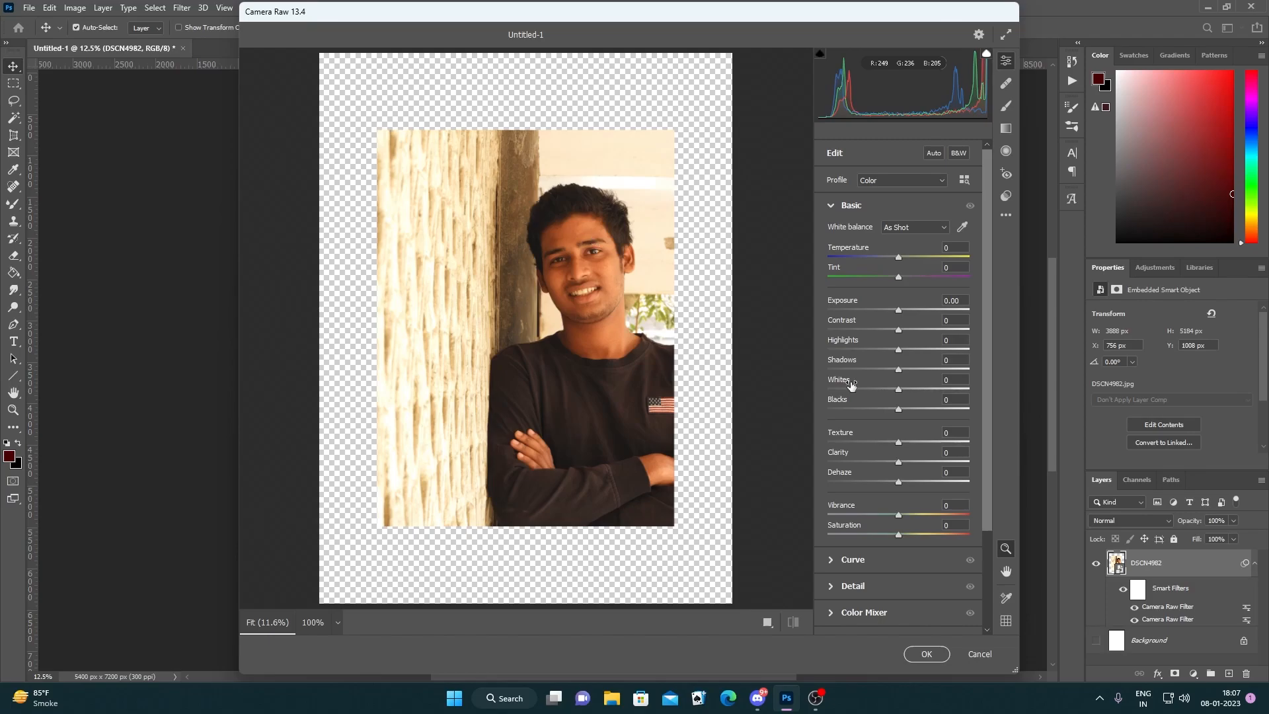
Try Saturation slightly raised to +6 and fully removed at -100, and reset it to 0
mouse_move(897, 514)
left_mouse_down()
mouse_move(968, 508)
mouse_move(818, 516)
mouse_move(898, 520)
left_mouse_up()
mouse_move(897, 533)
left_mouse_down()
mouse_move(921, 541)
mouse_move(901, 534)
left_mouse_up()
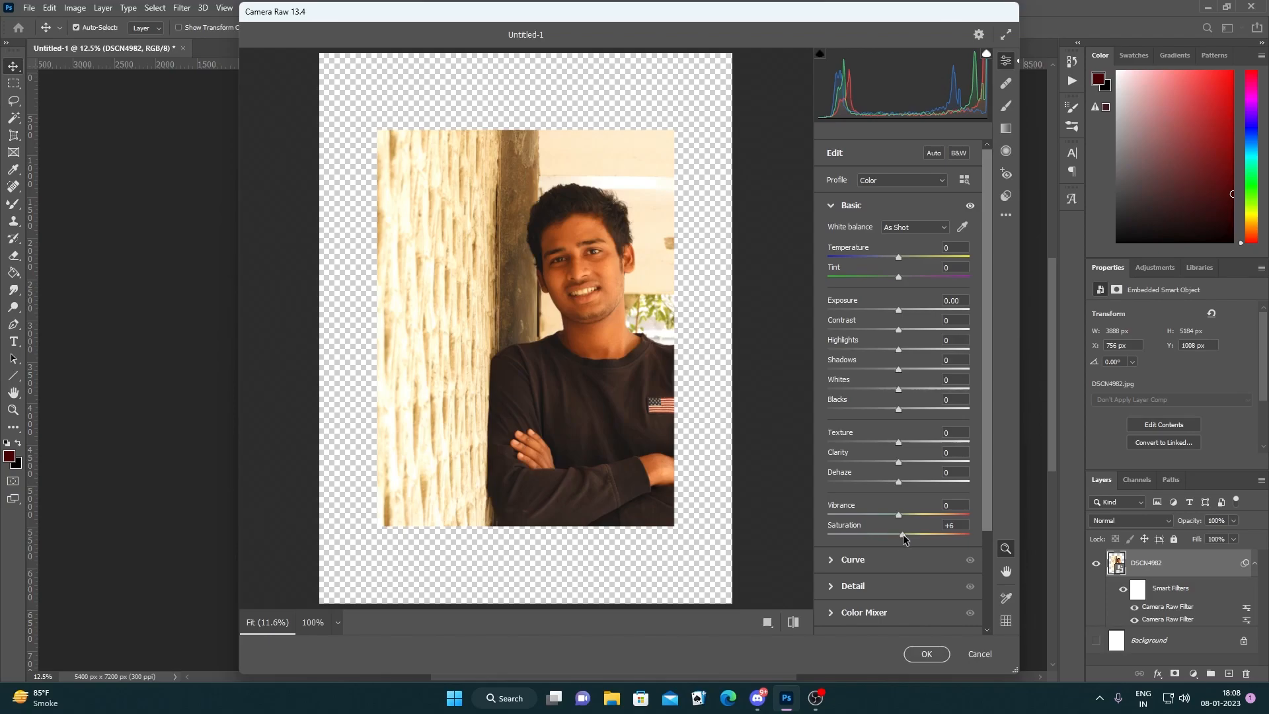
left_click_drag(904, 539, 805, 522)
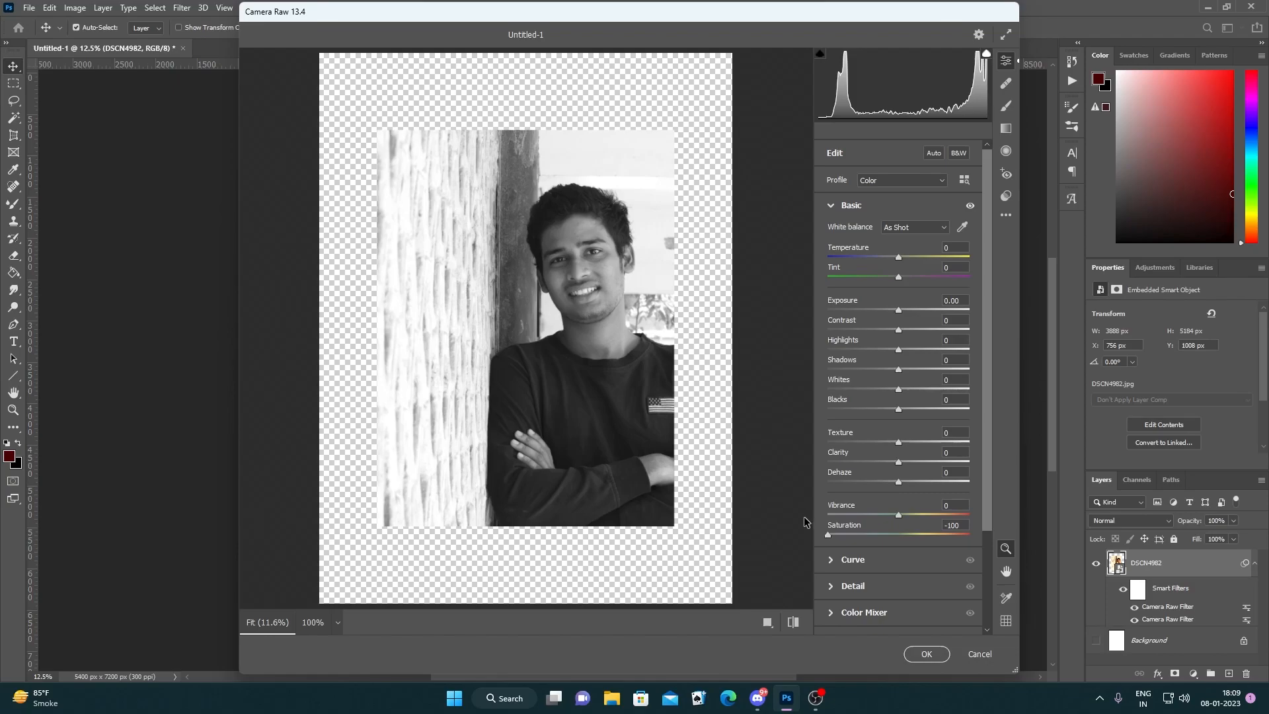
double_click(828, 534)
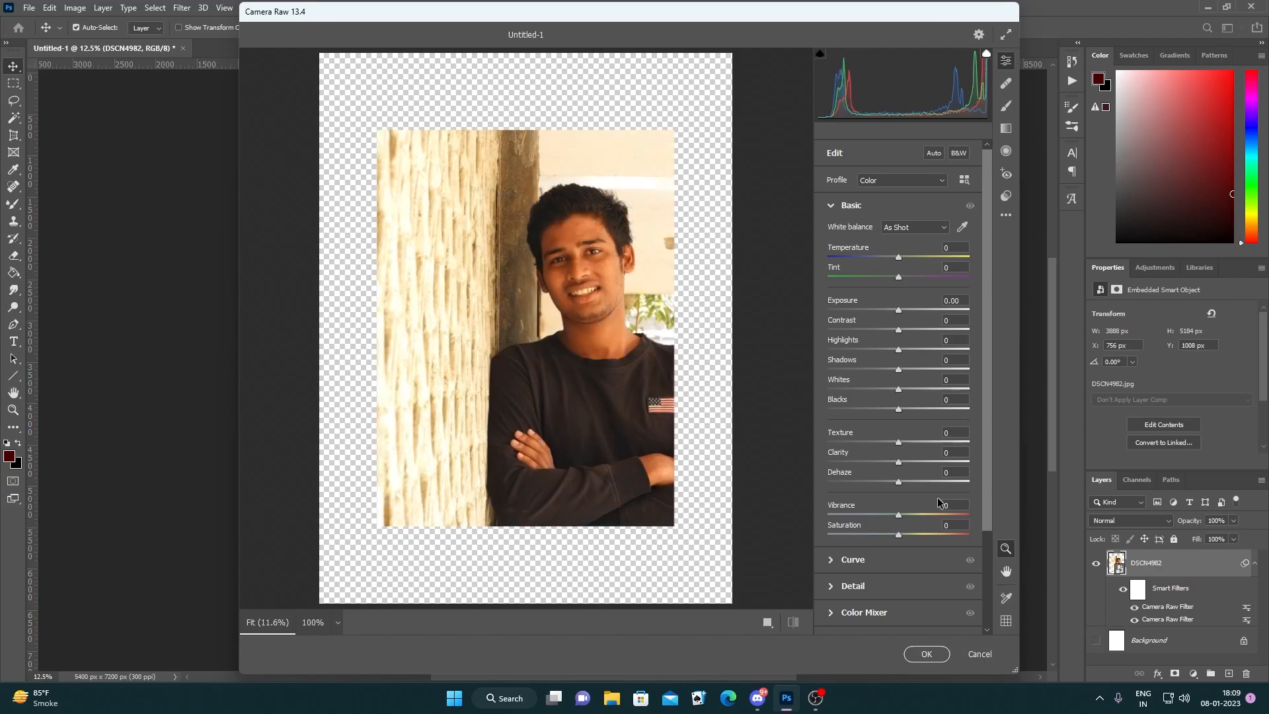